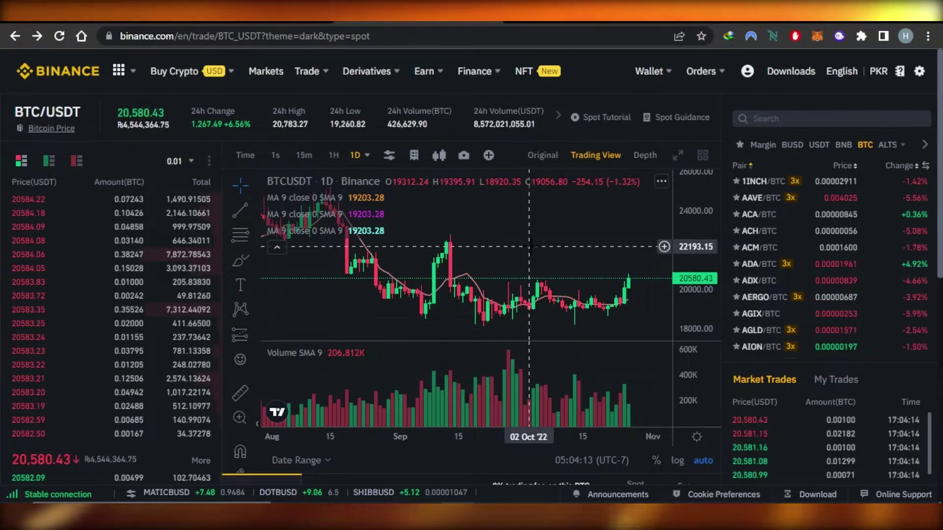
Step: Open the BTC/USDT spot trading page from the account dashboard
mouse_move(151, 70)
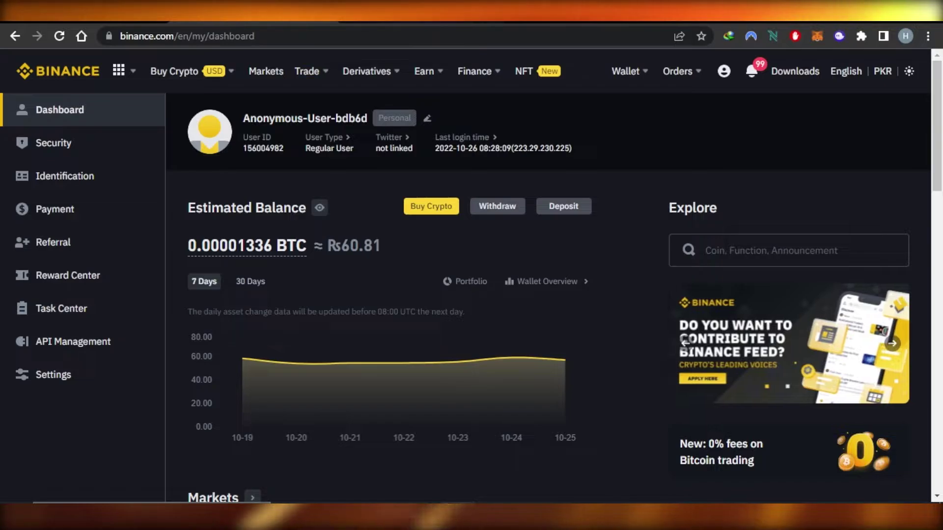
left_click(393, 13)
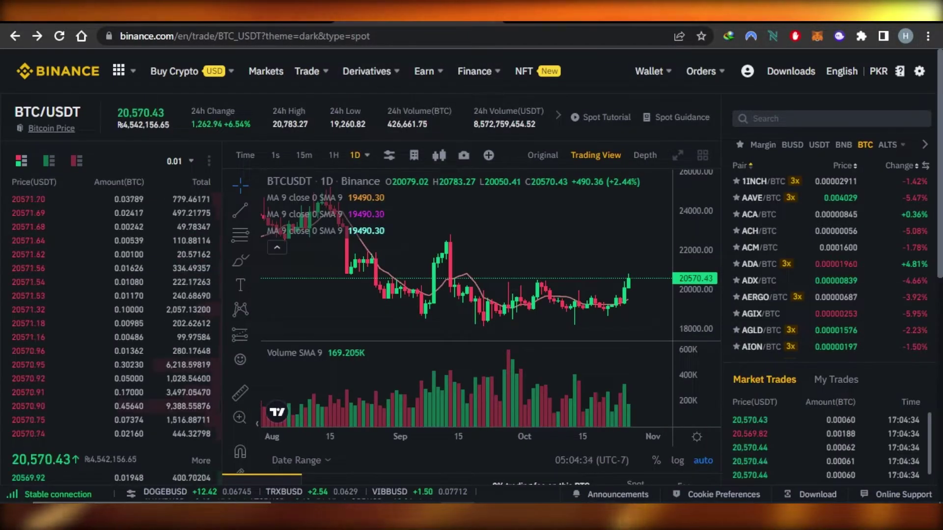
mouse_move(99, 273)
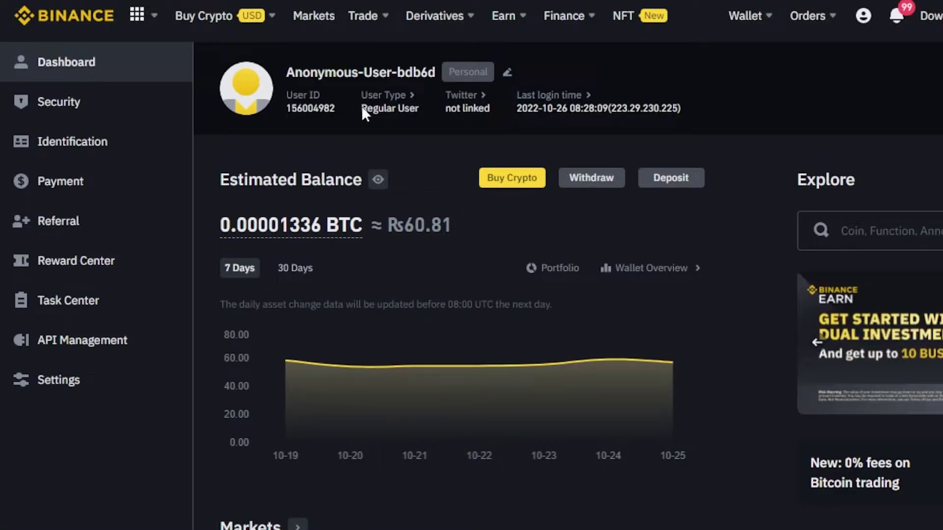
mouse_move(369, 22)
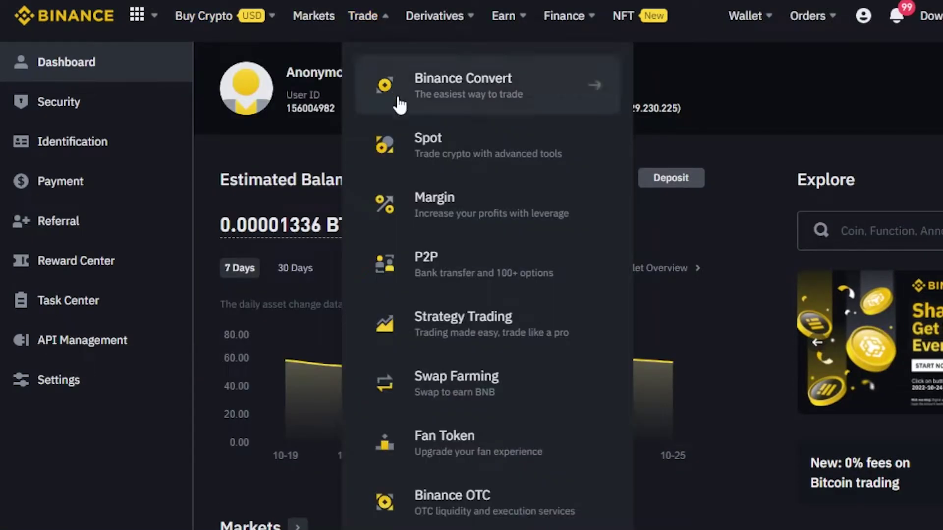
left_click(487, 144)
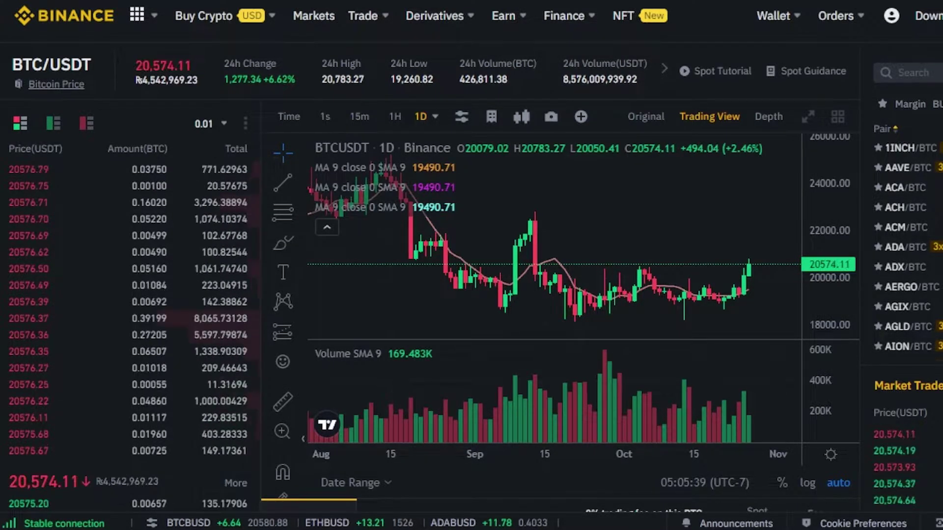
Step: Look over the BTC/USDT chart and switch the market pair list to BNB pairs
mouse_move(196, 396)
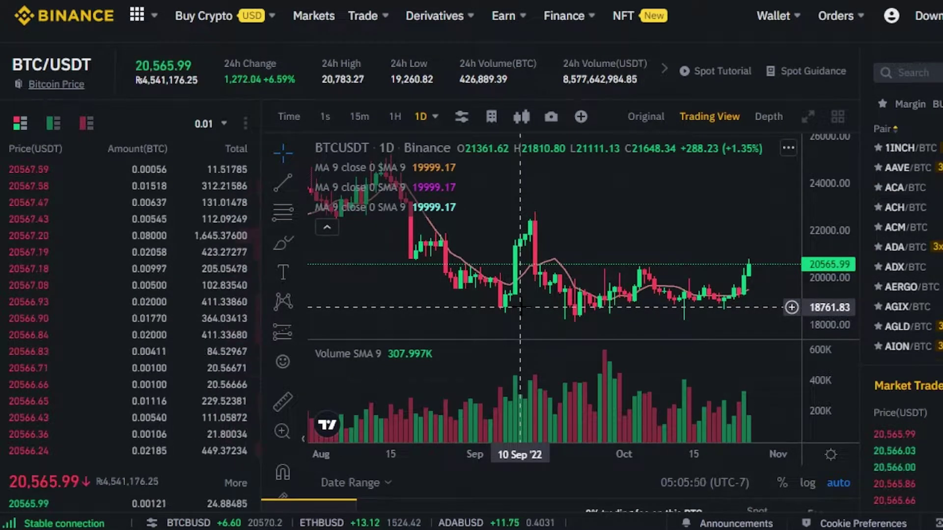
mouse_move(520, 307)
left_mouse_down()
mouse_move(337, 236)
mouse_move(515, 211)
mouse_move(289, 216)
left_mouse_up()
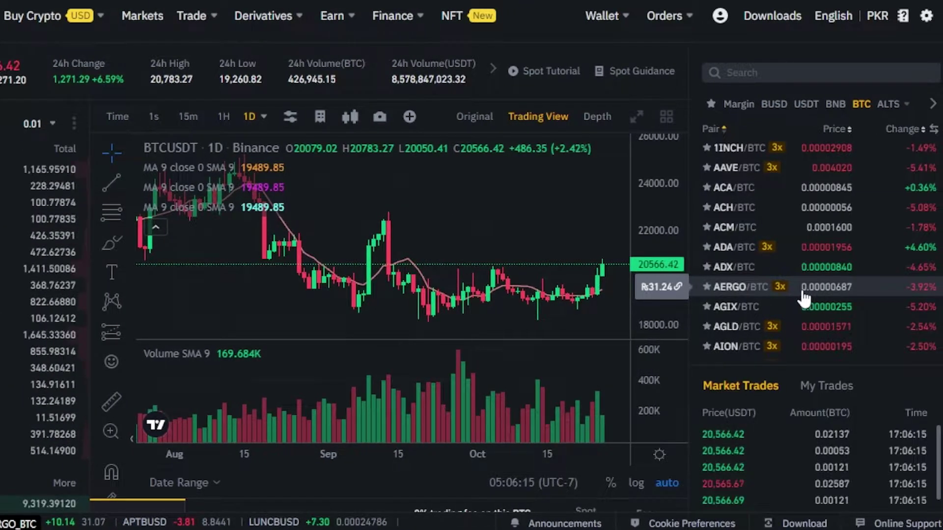
left_click(836, 105)
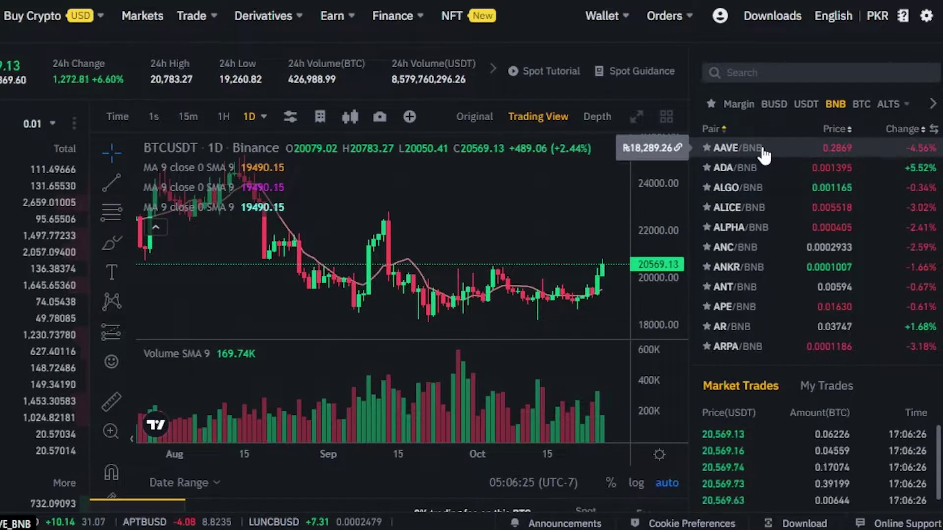
mouse_move(317, 41)
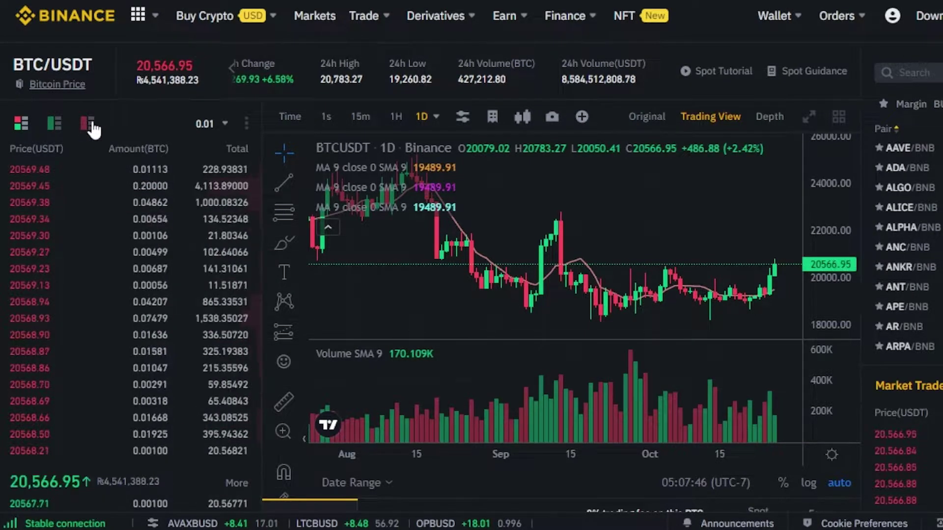
Step: Add the Accumulation/Distribution and Average Price indicators to the BTC/USDT chart
mouse_move(260, 439)
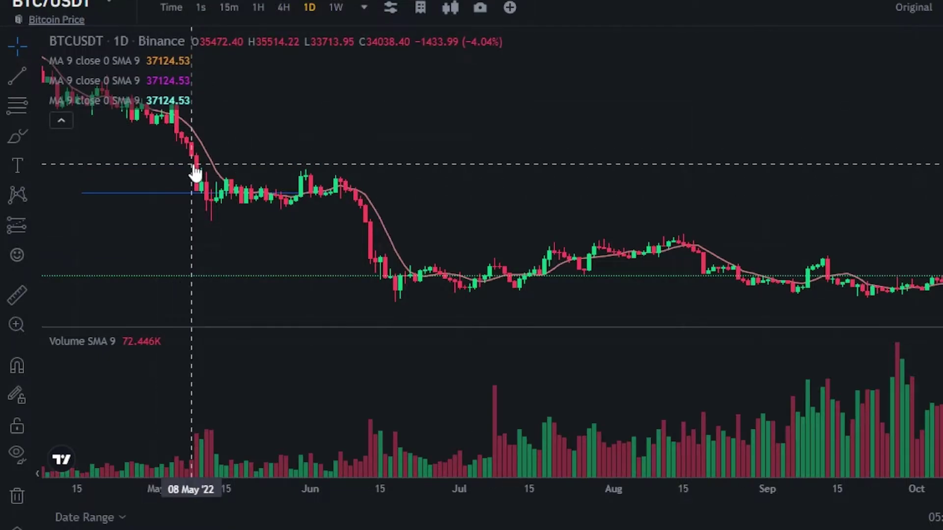
mouse_move(111, 102)
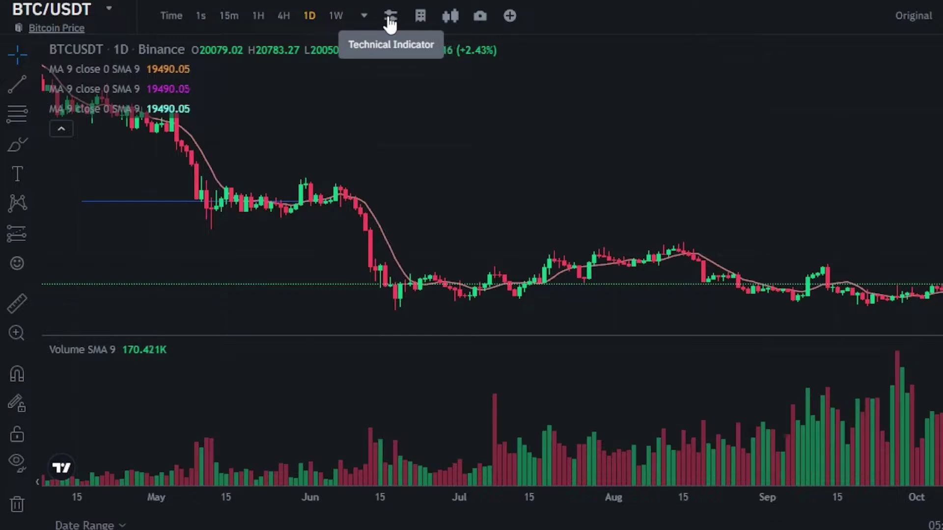
left_click(391, 19)
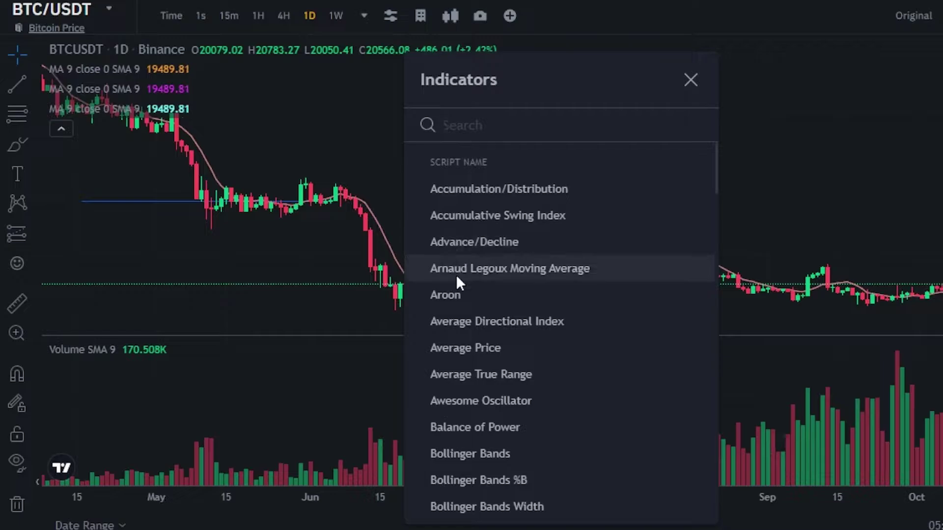
left_click(523, 187)
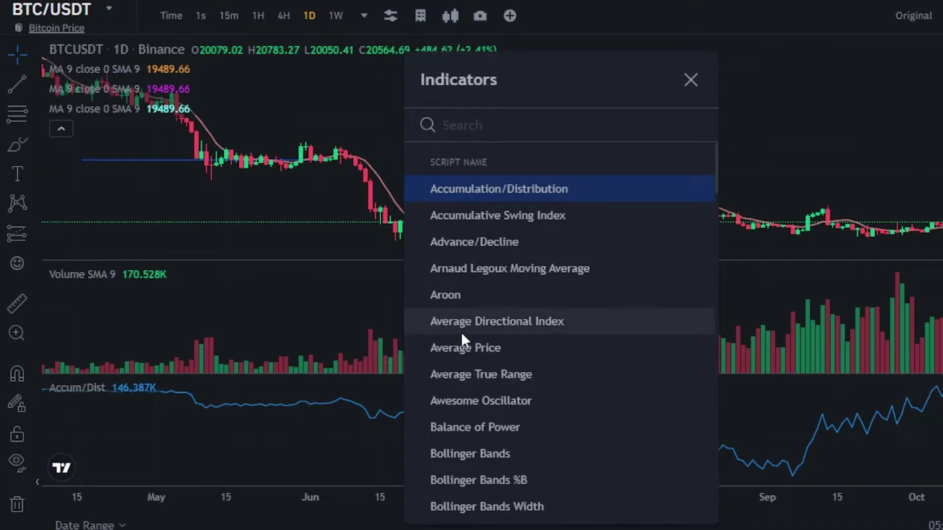
left_click(464, 345)
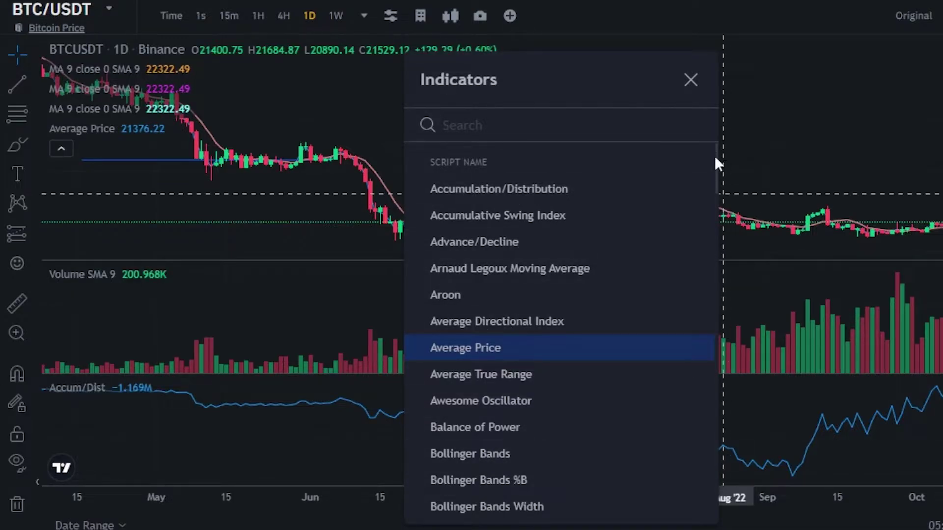
Step: Search the technical indicators for "lin" and add the Klinger Oscillator to the chart
left_click_drag(715, 159, 709, 273)
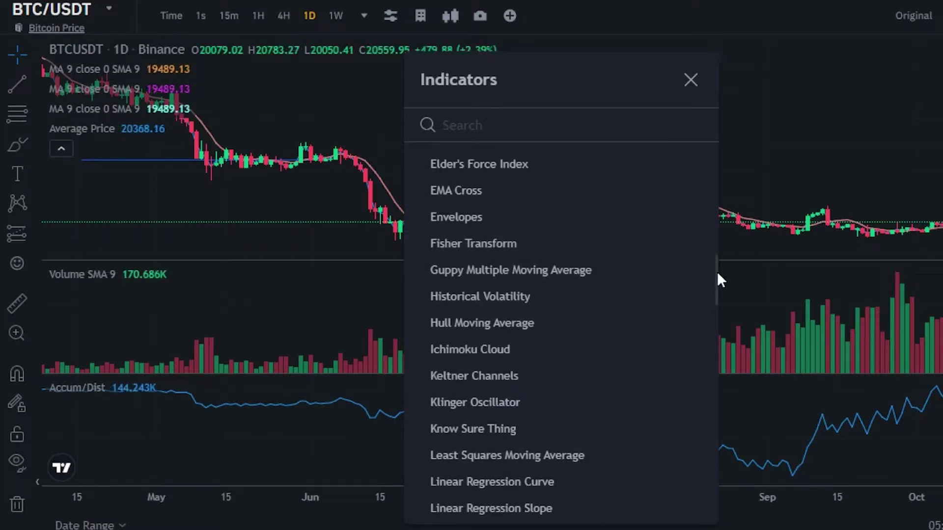
mouse_move(717, 276)
left_mouse_down()
mouse_move(716, 308)
mouse_move(712, 279)
left_mouse_up()
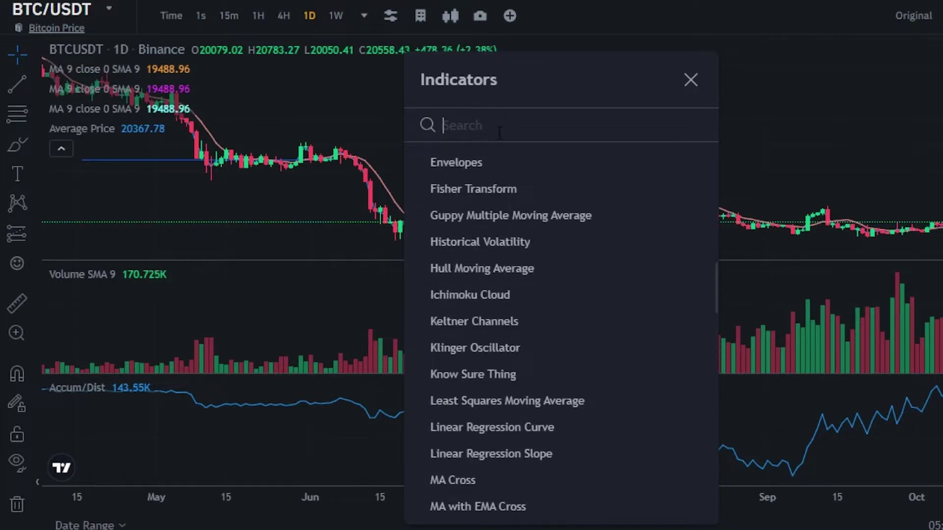
type("lin")
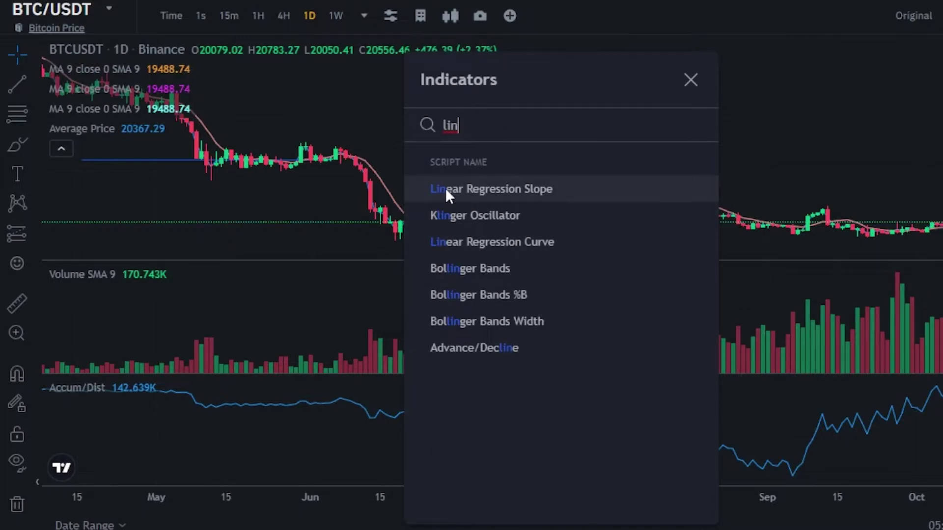
left_click(495, 220)
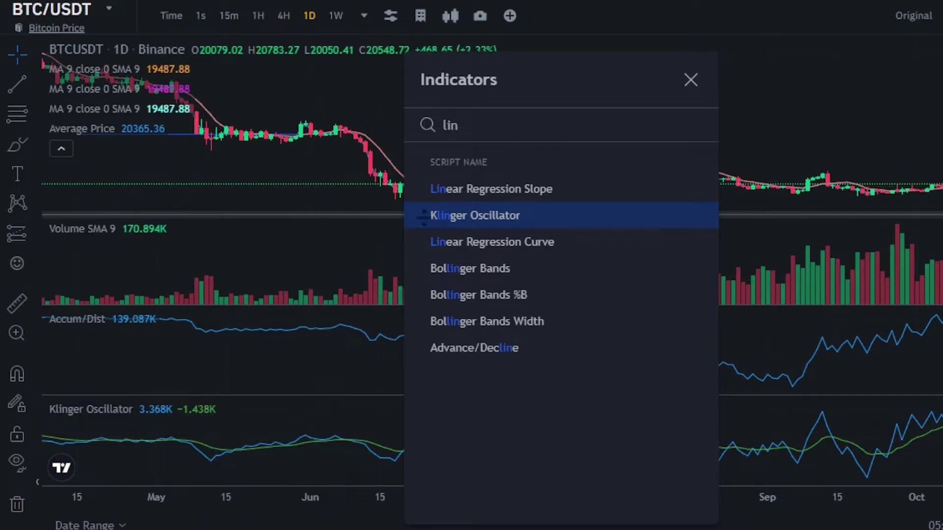
left_click(691, 80)
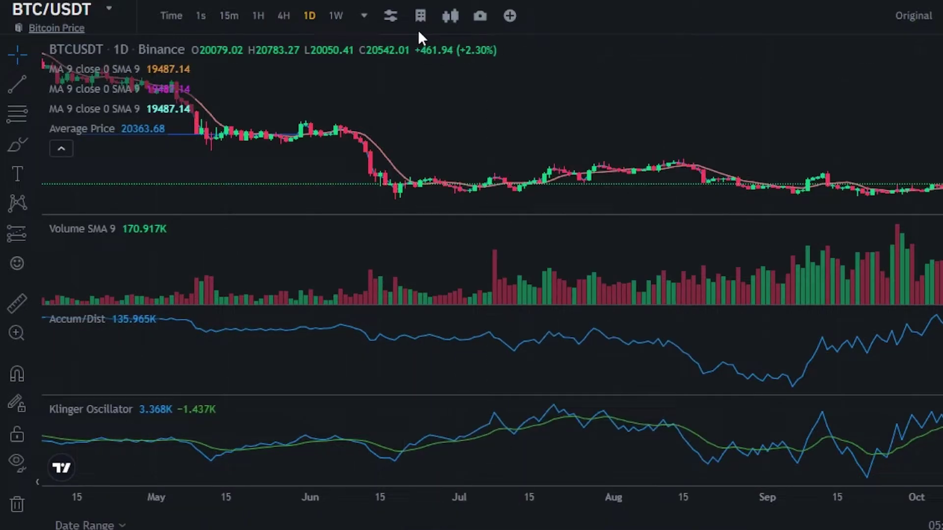
Step: Add a second Accumulation/Distribution indicator and the Advance/Decline indicator to the chart
left_click(390, 16)
left_click(470, 186)
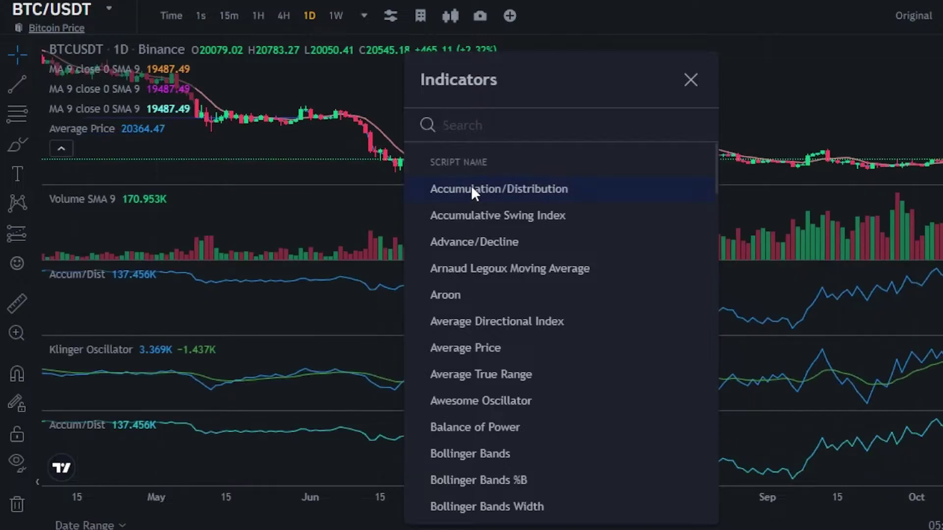
left_click(490, 239)
key("Escape")
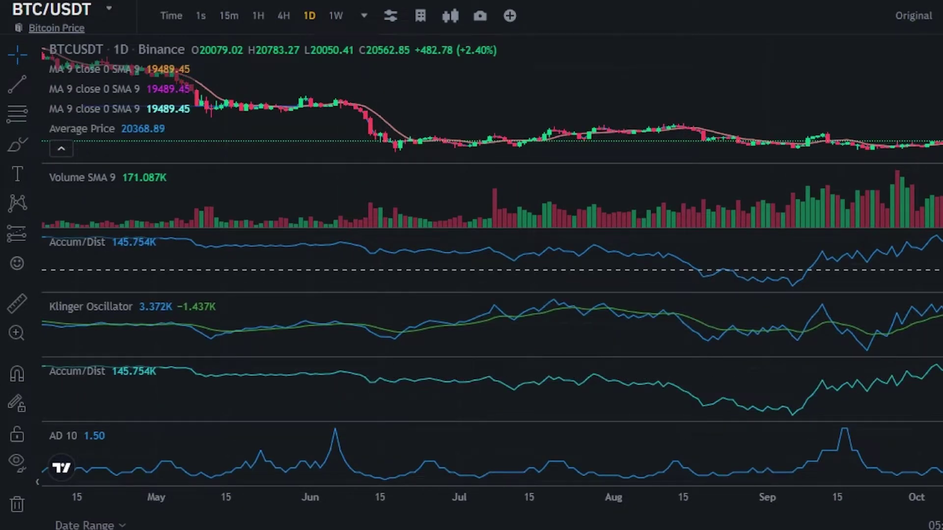
Step: Remove the Advance/Decline, Klinger Oscillator and both Accumulation/Distribution panes from below the volume chart
left_click(859, 436)
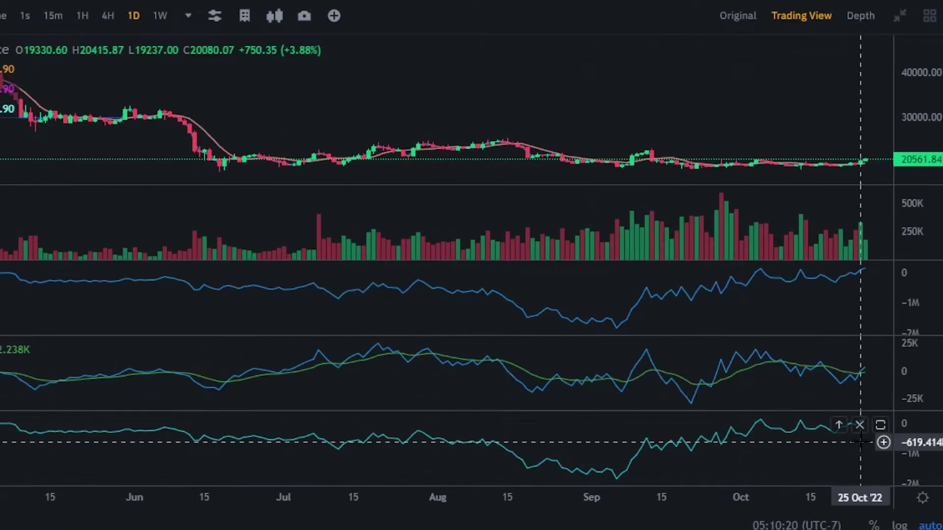
left_click(859, 425)
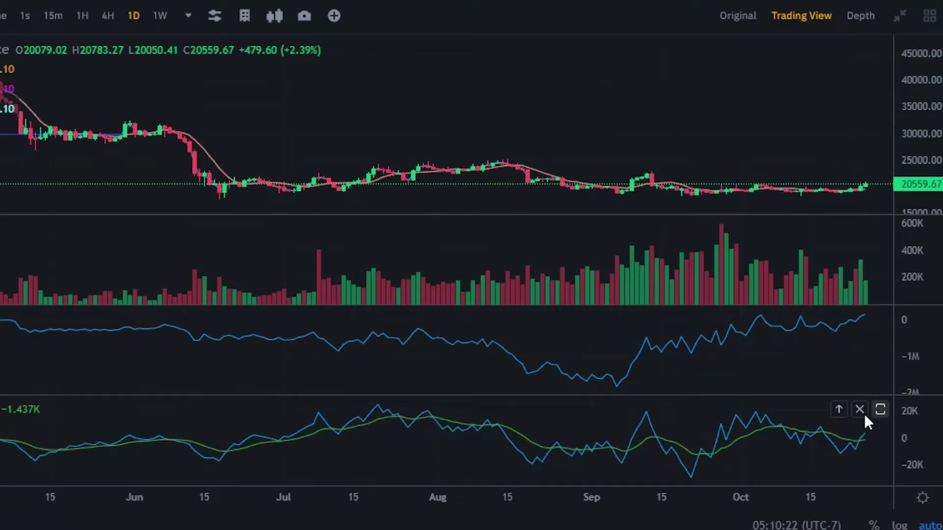
left_click(860, 411)
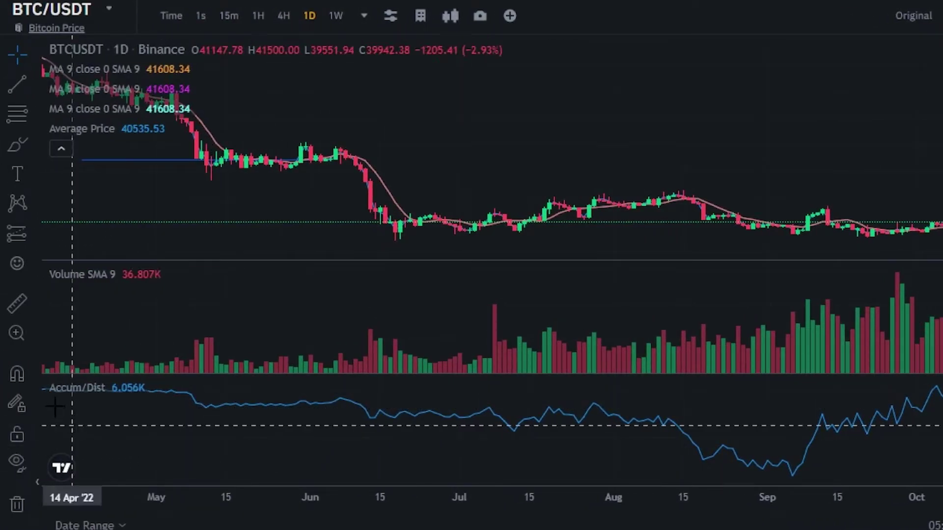
mouse_move(71, 392)
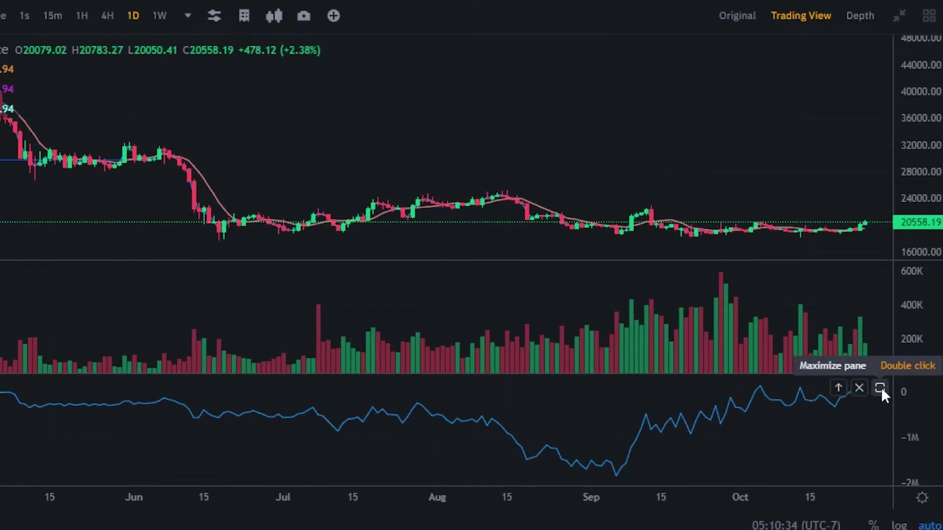
left_click(858, 387)
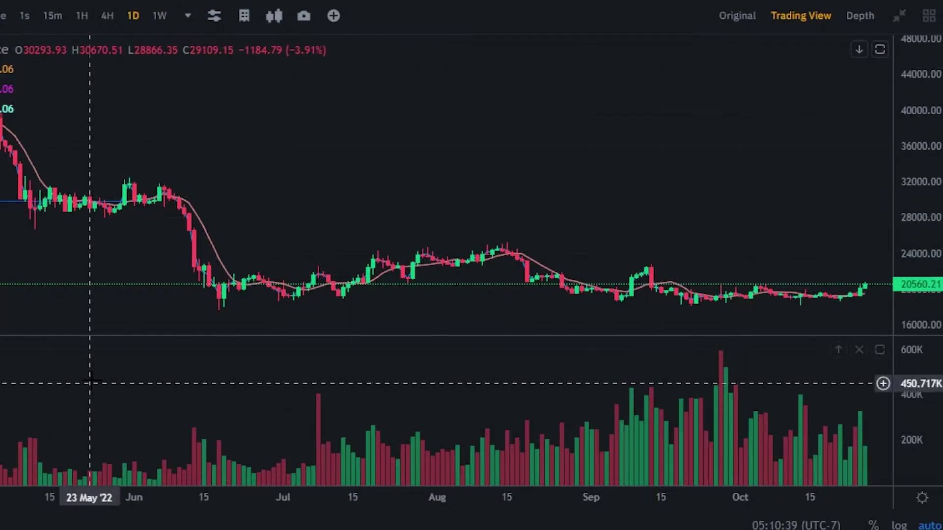
Step: Examine the chart's display settings and its Original and Depth views, returning to the Trading View chart
left_click(244, 15)
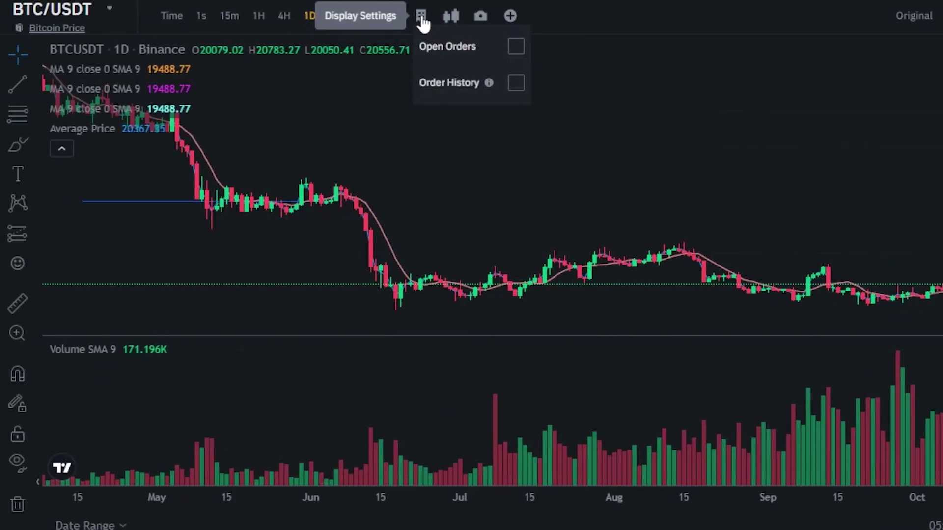
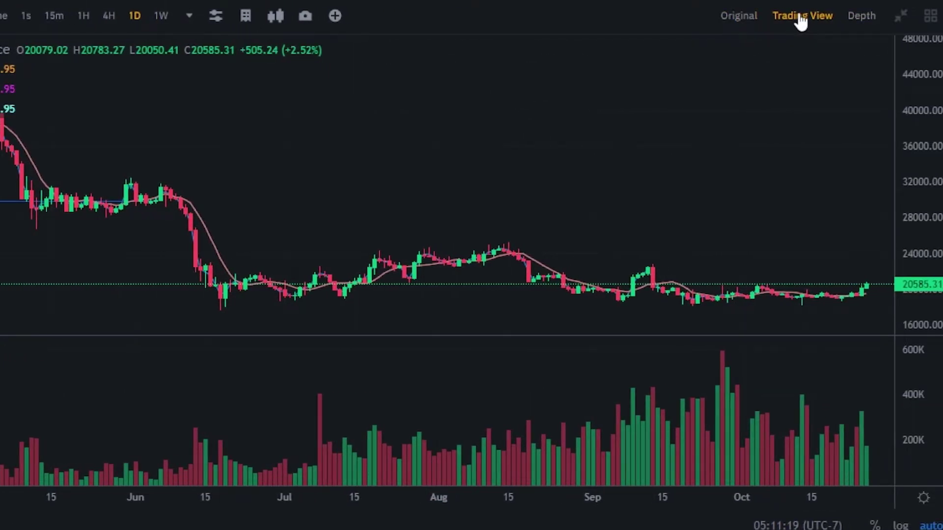
left_click(752, 18)
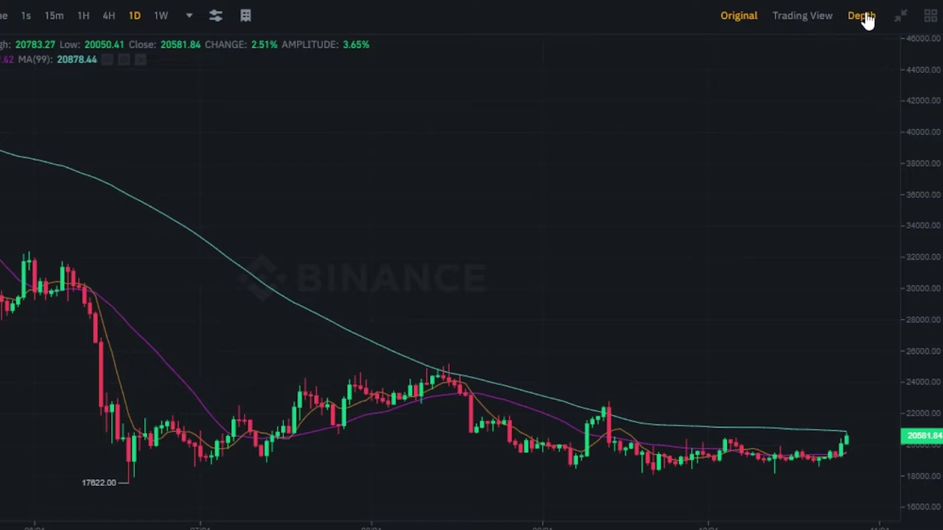
left_click(820, 18)
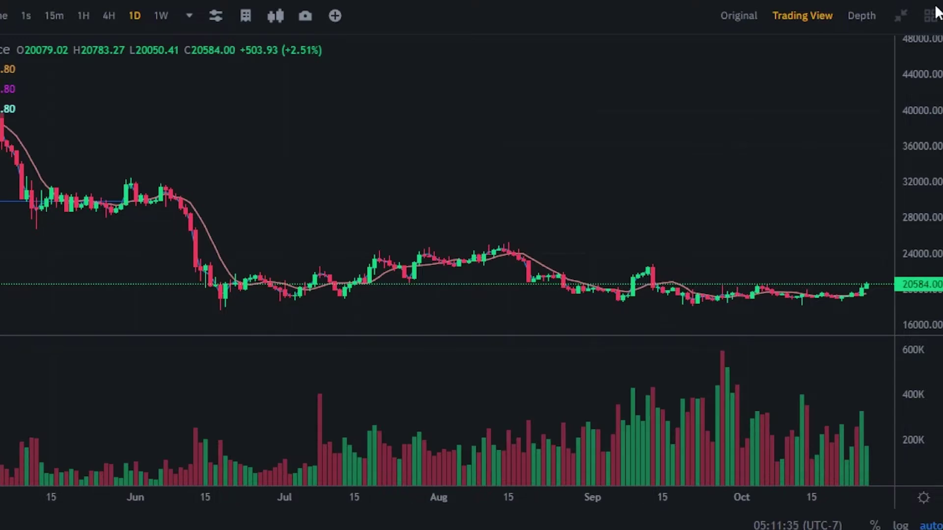
left_click(860, 19)
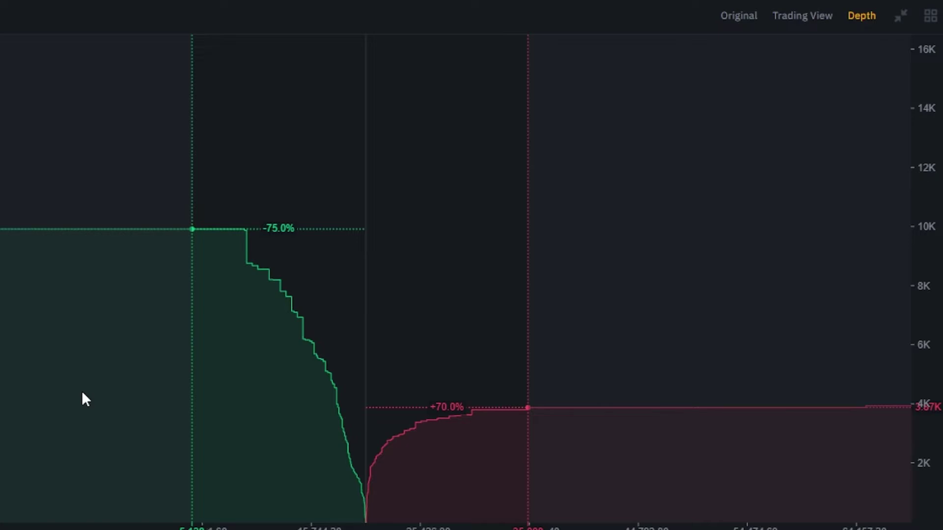
left_click(782, 19)
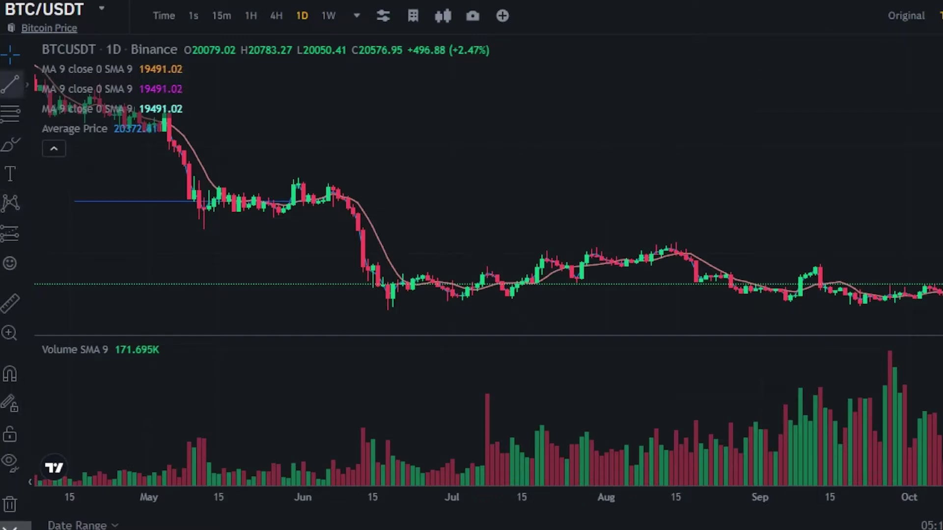
Step: Change the chart cursor style to Arrow
left_click(11, 55)
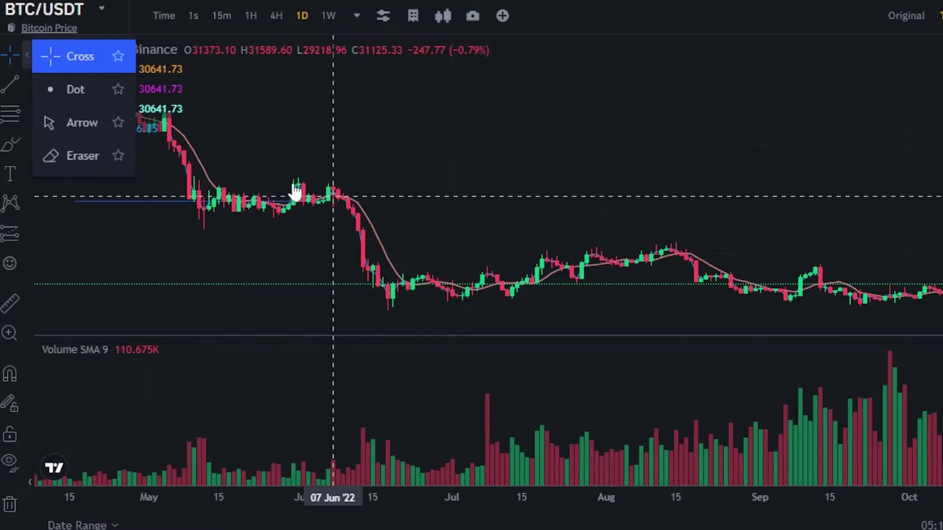
left_click(93, 125)
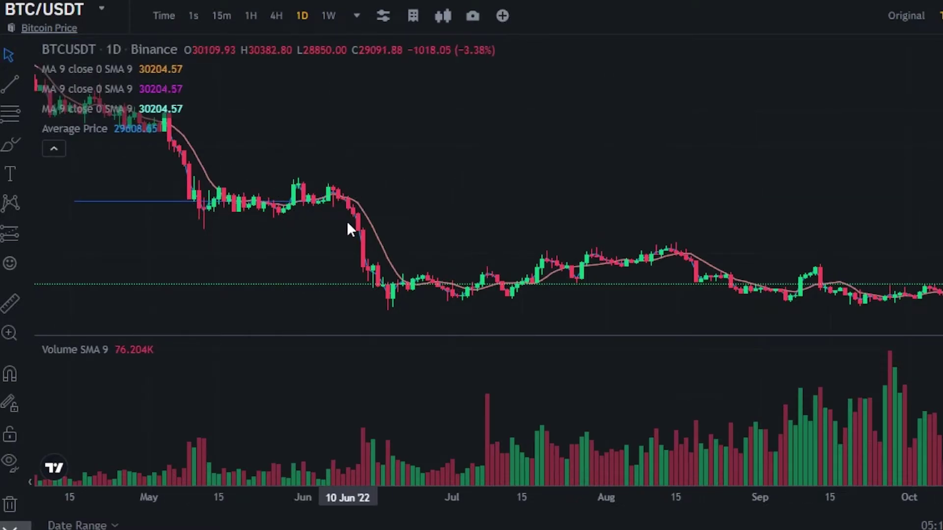
mouse_move(44, 89)
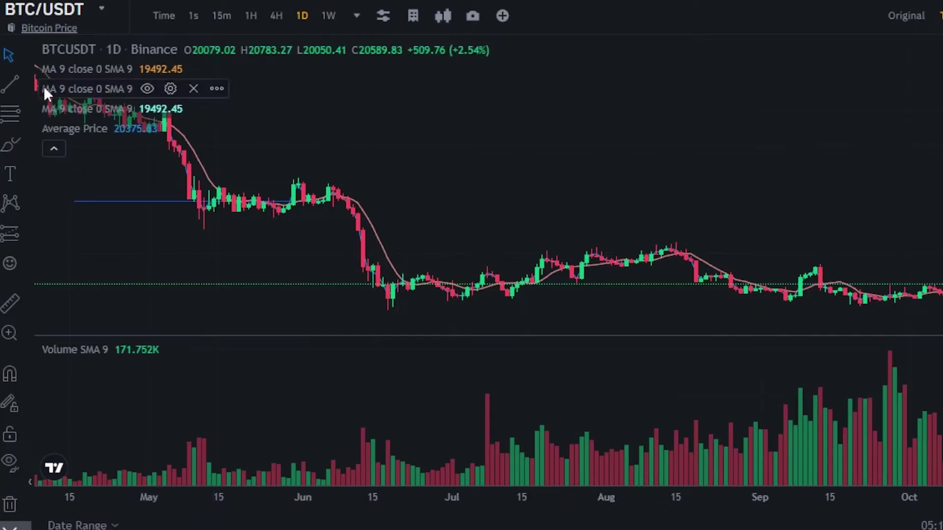
Step: Change the chart cursor style to Cross
left_click(7, 54)
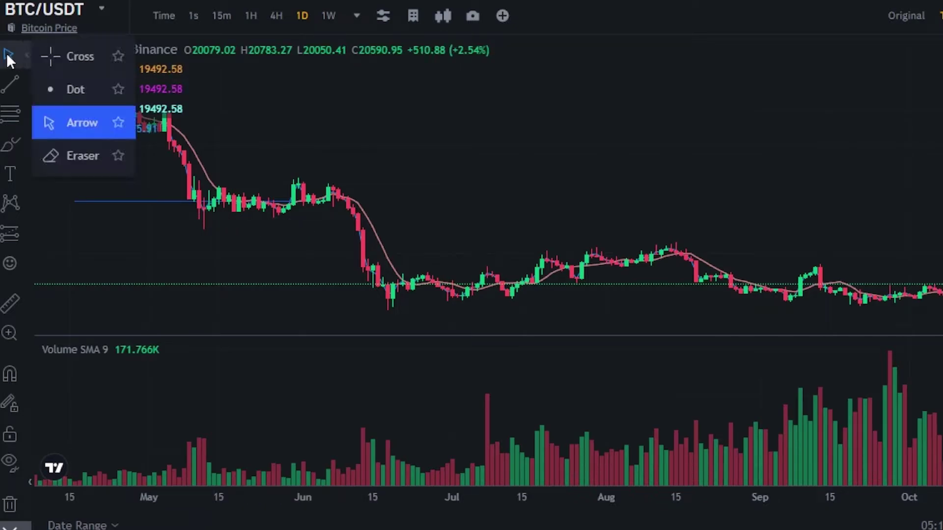
left_click(70, 51)
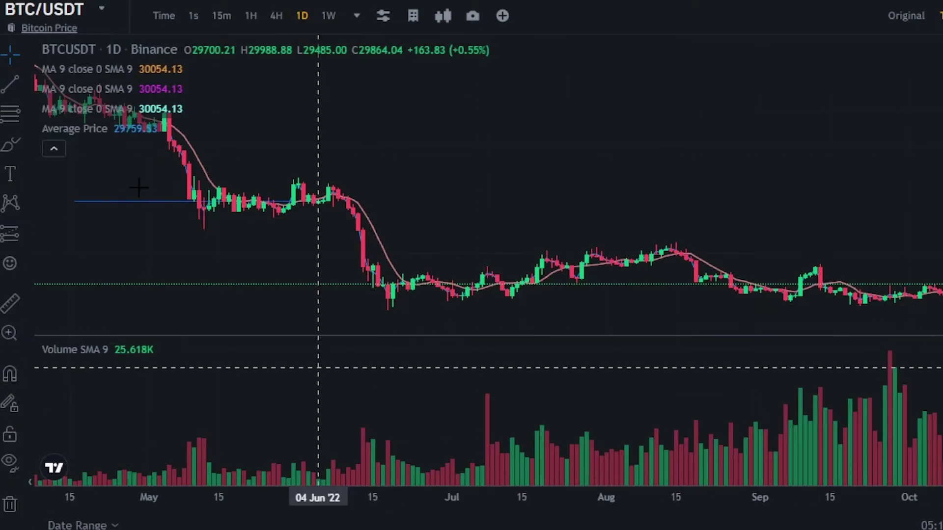
Step: Draw a near-vertical trend line through the mid-June 2022 price drop, ending at 16 Jun '22, and colour it orange
left_click(27, 85)
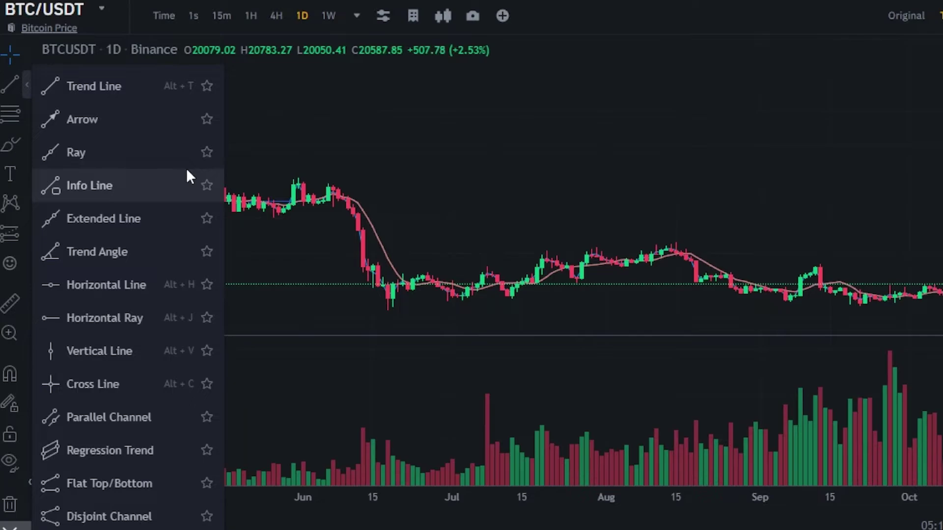
left_click(74, 94)
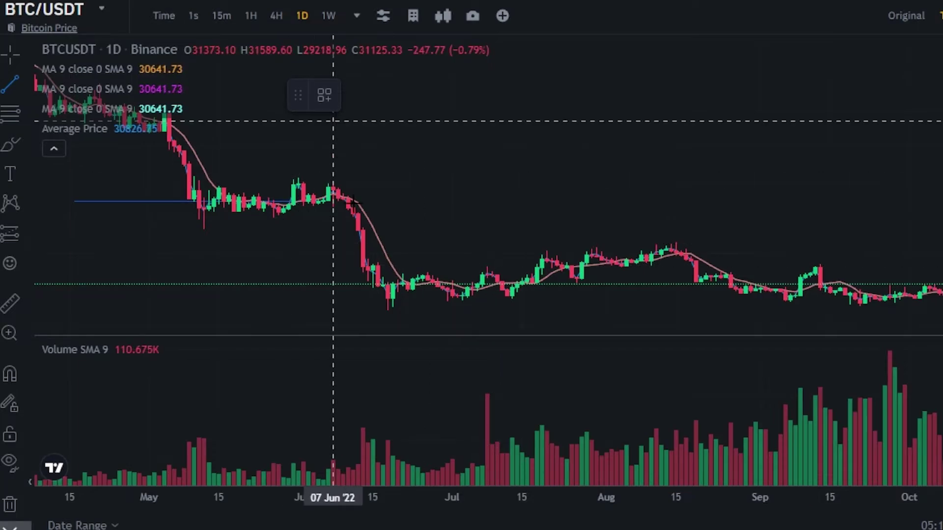
left_click(373, 172)
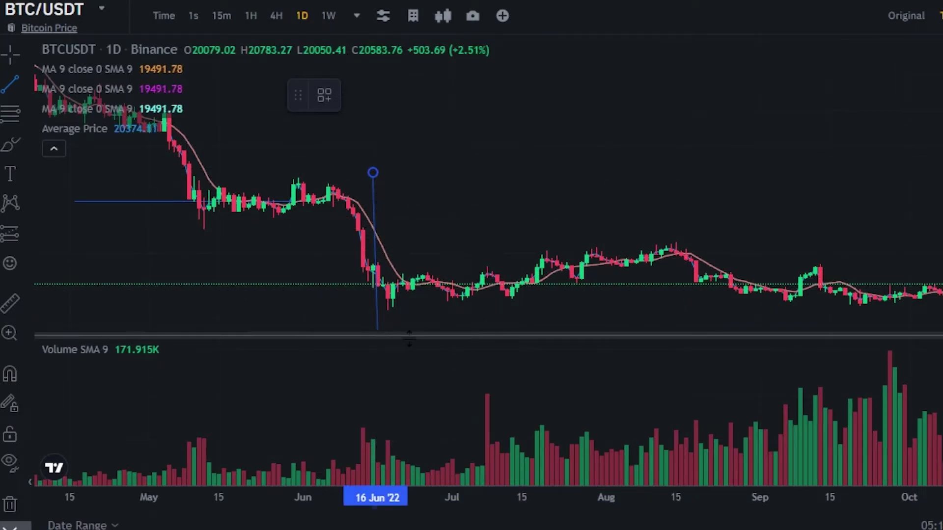
left_click(377, 312)
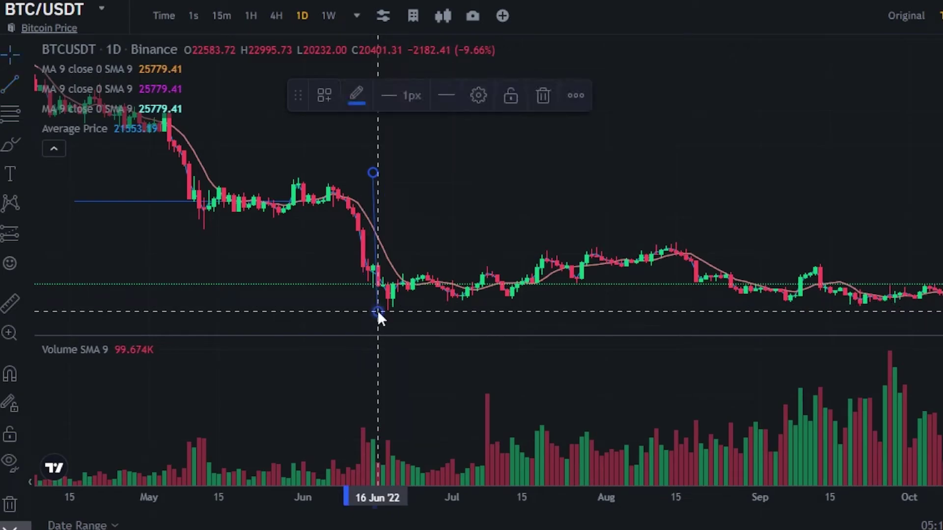
left_click(357, 104)
left_click(530, 214)
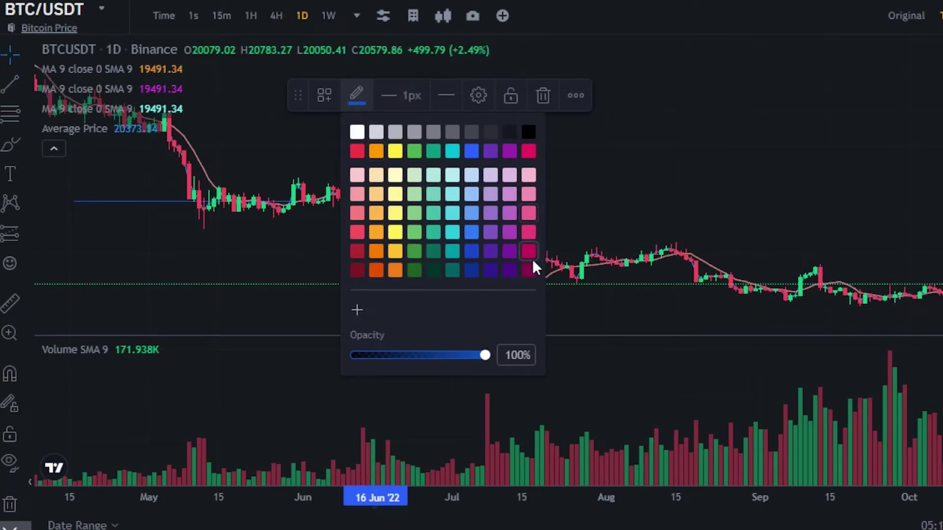
left_click(379, 235)
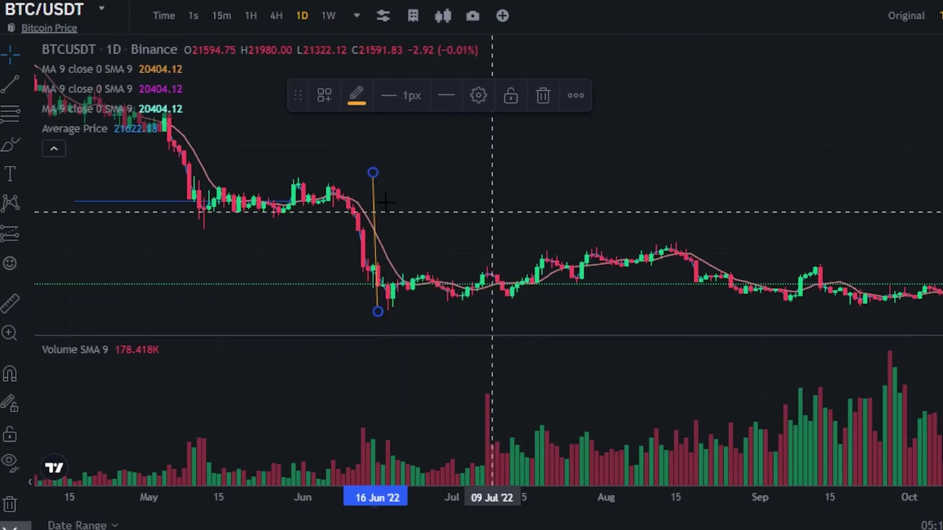
Step: Examine the text, pattern, measure and zoom tools, including the list of XABCD, Elliott wave and cycle patterns
left_click(8, 174)
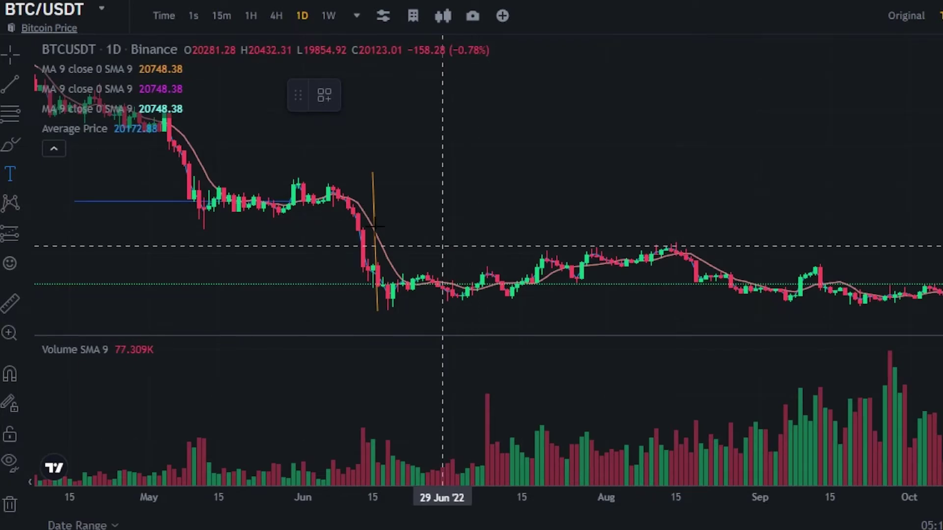
left_click(11, 204)
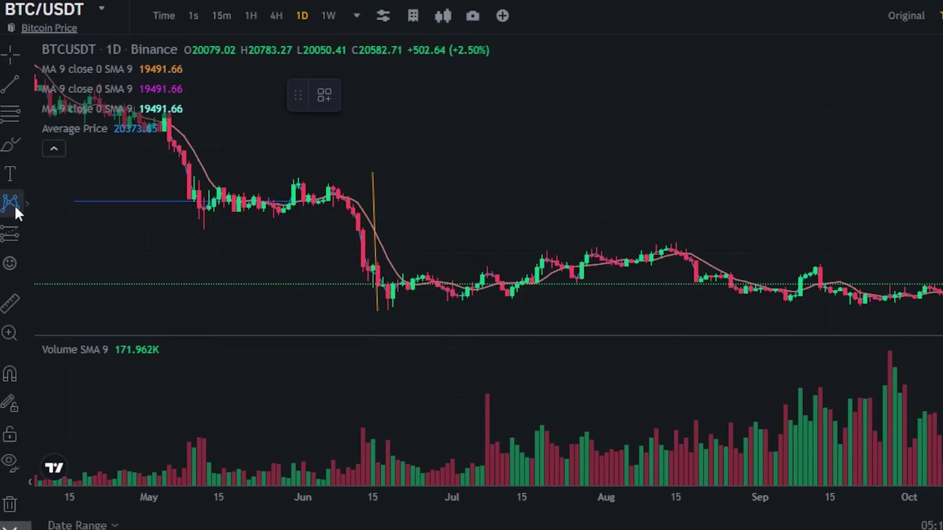
left_click(26, 205)
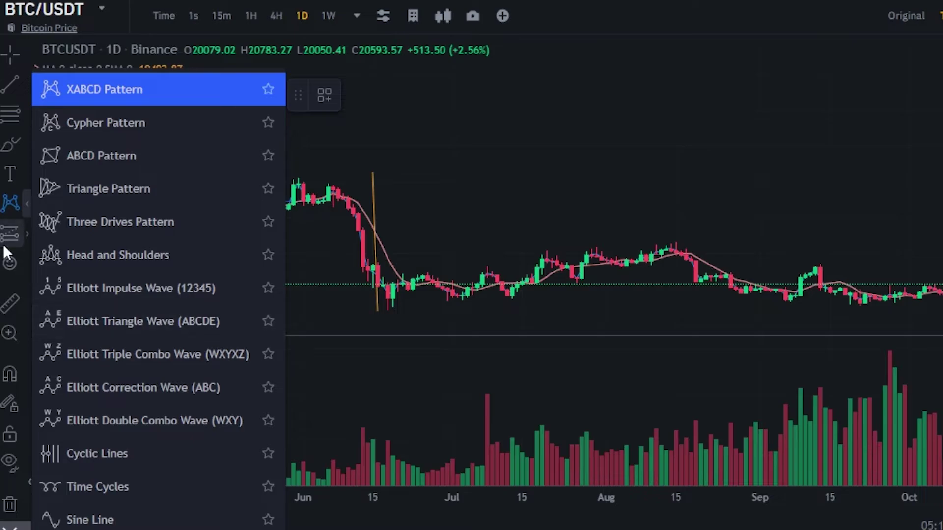
left_click(14, 300)
left_click(9, 333)
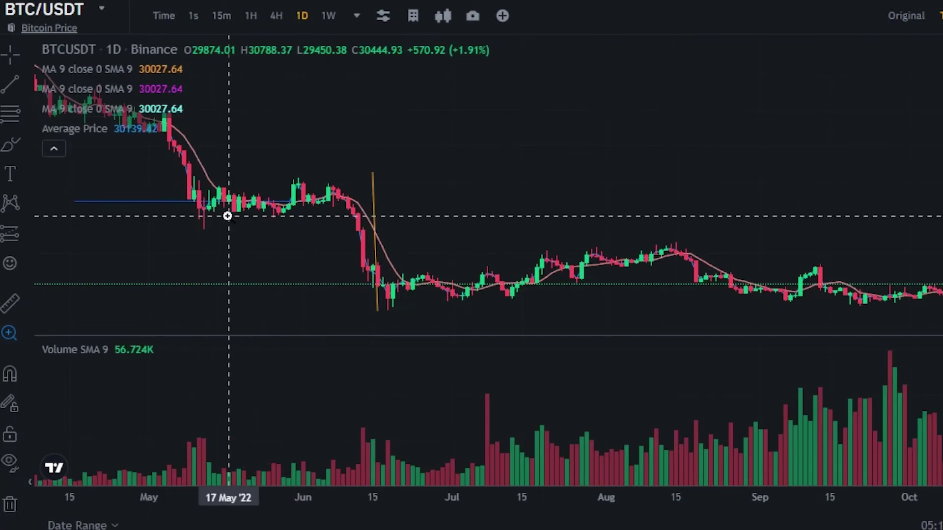
Step: Move the BTCUSDT candlestick series from the main chart pane into the volume pane below it
left_click(391, 294)
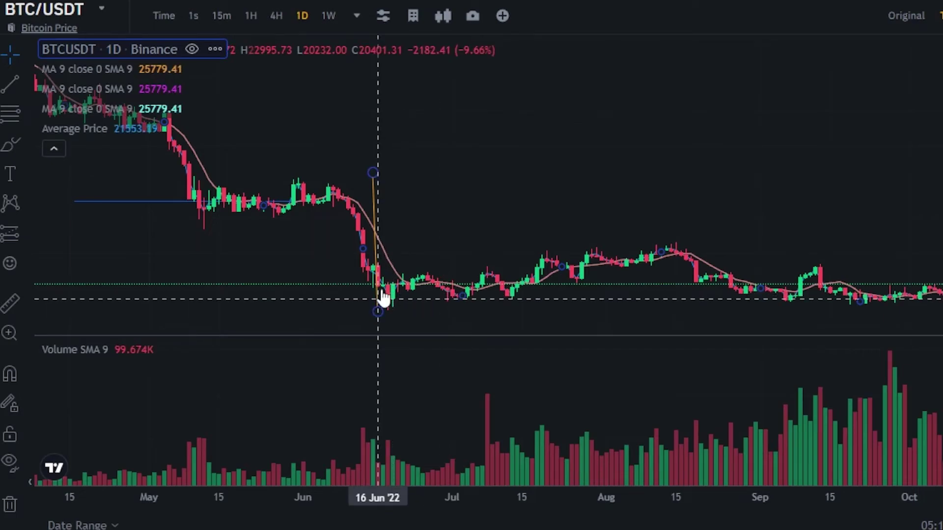
left_click_drag(362, 299, 335, 343)
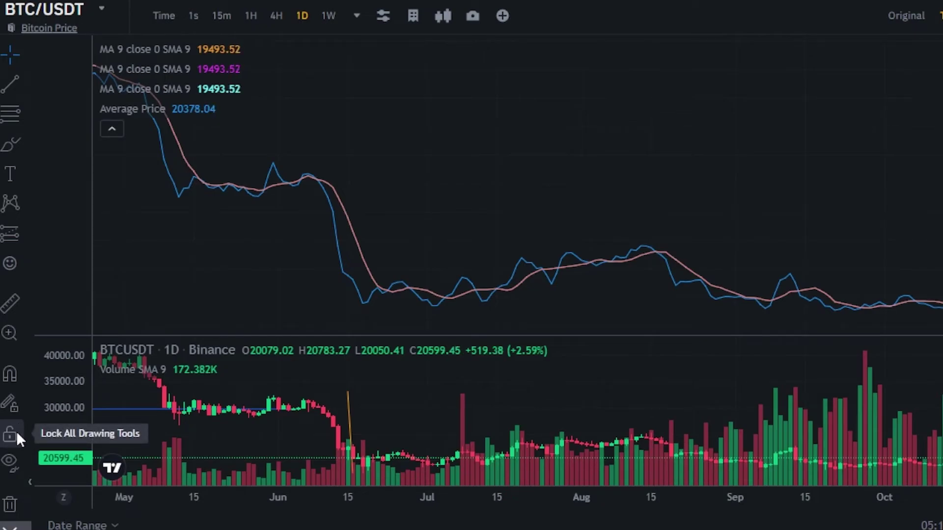
Step: Hide all drawings on the chart and show them again
left_click(11, 464)
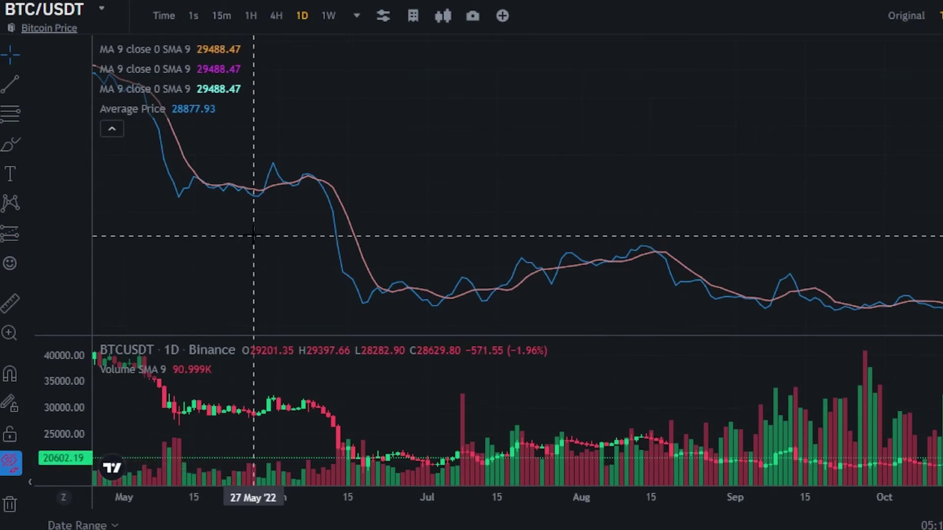
left_click(13, 455)
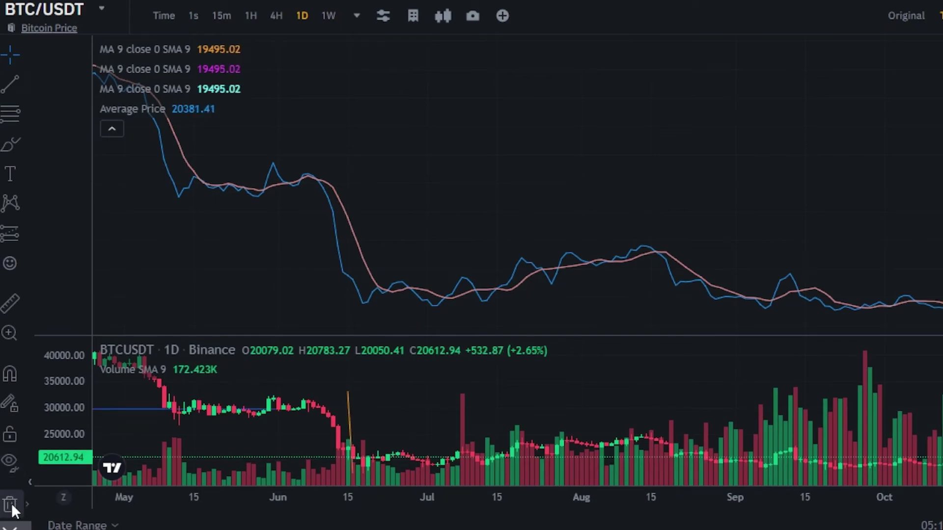
Step: Remove all drawings and indicators from the chart at once
left_click(29, 508)
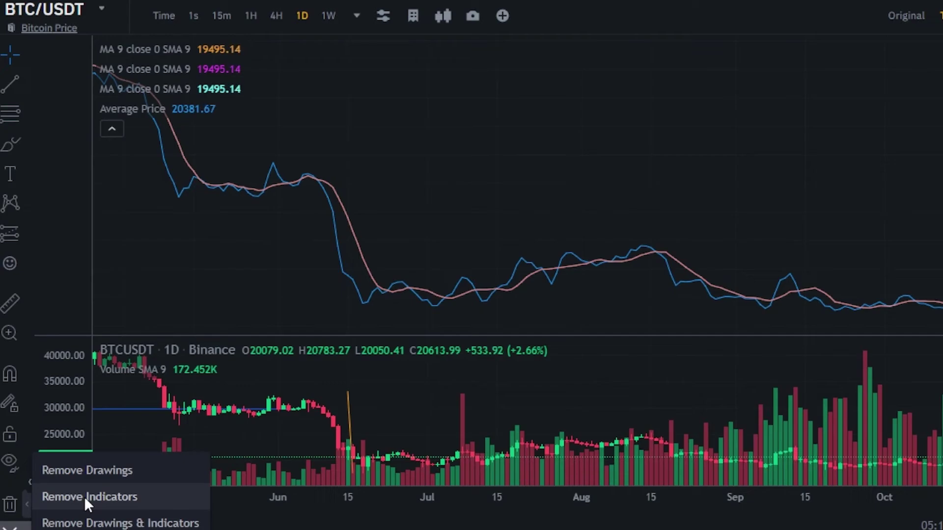
left_click(78, 524)
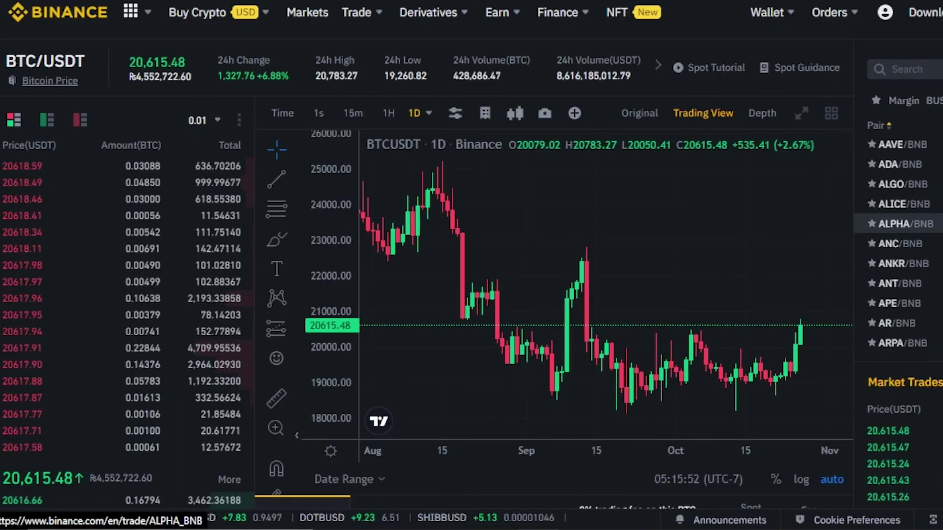
Step: Examine the Spot order form below the chart
scroll(905, 224, "down", 3)
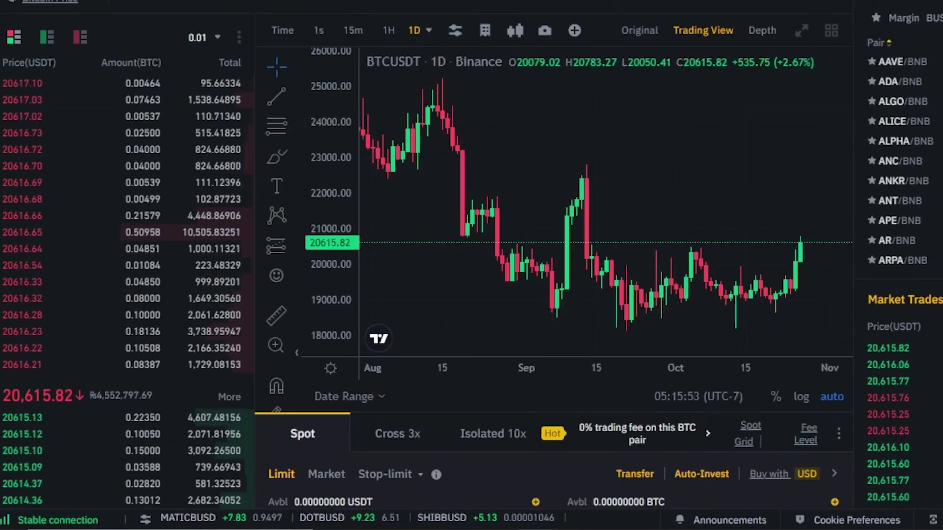